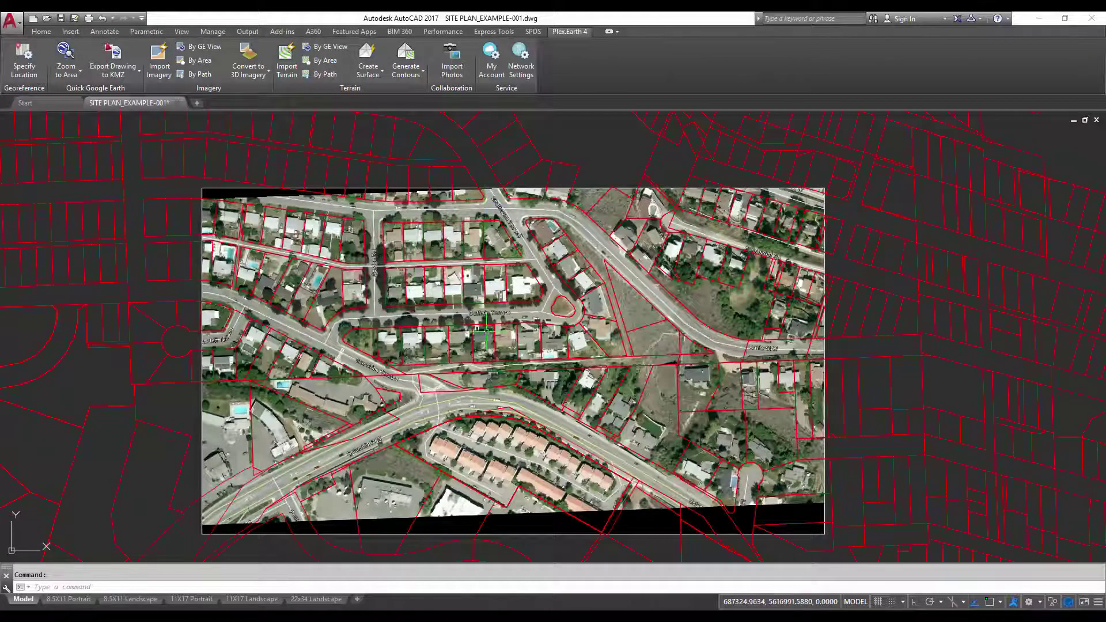
Step: Zoom and pan toward the cul-de-sac blocks around the teardrop island, cancelling a stray selection window
scroll(414, 262, "up", 5)
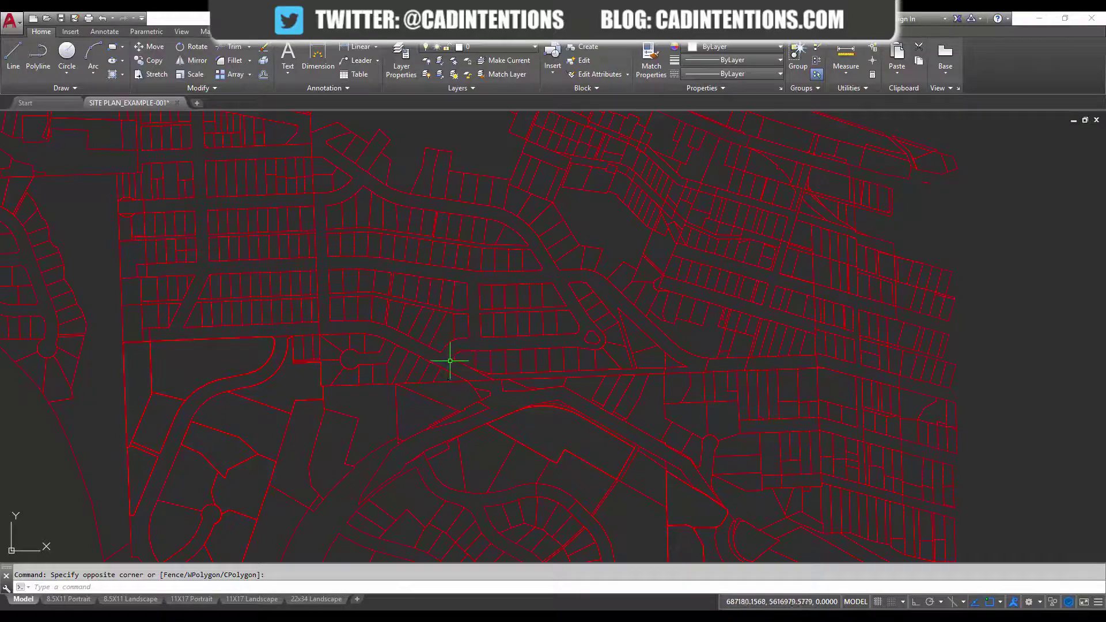
middle_click_drag(454, 362, 437, 354)
scroll(437, 354, "up", 5)
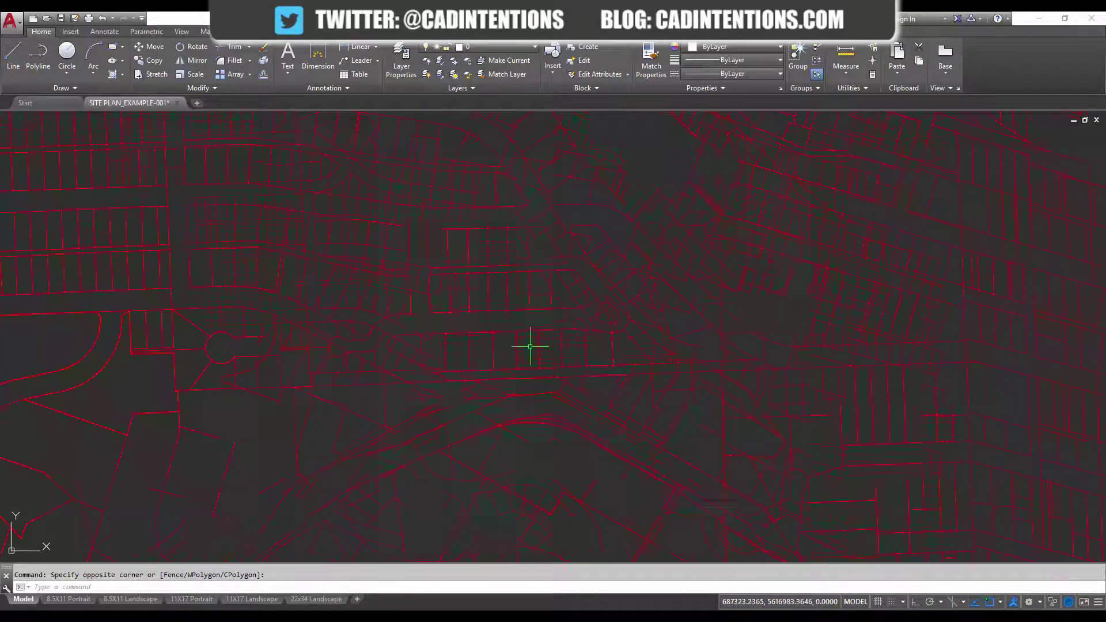
middle_click_drag(519, 363, 523, 358)
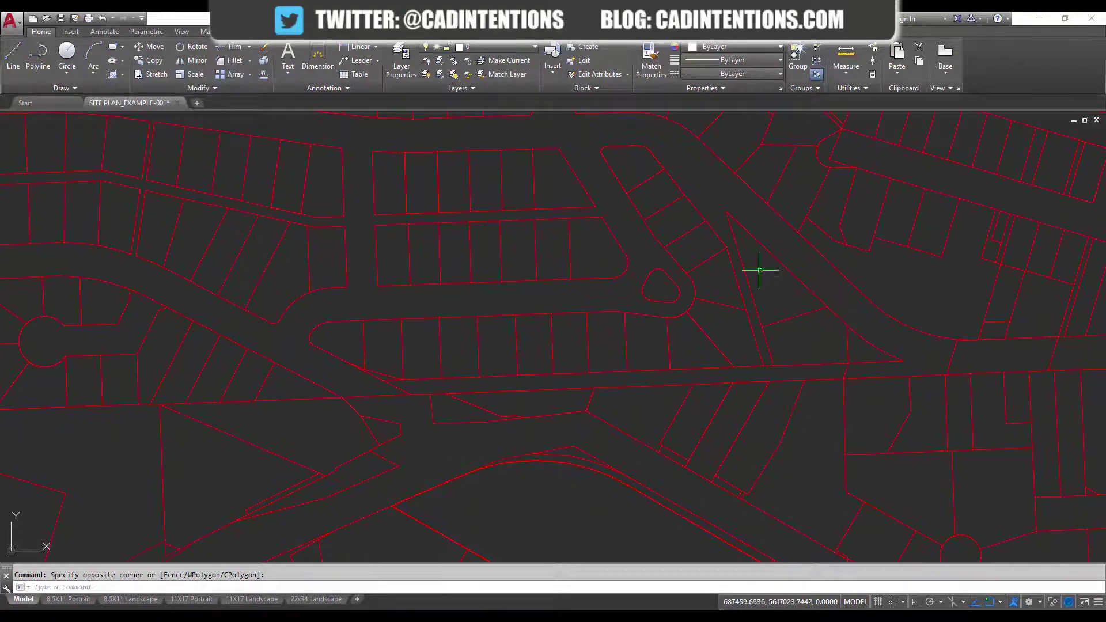
middle_click_drag(619, 254, 585, 254)
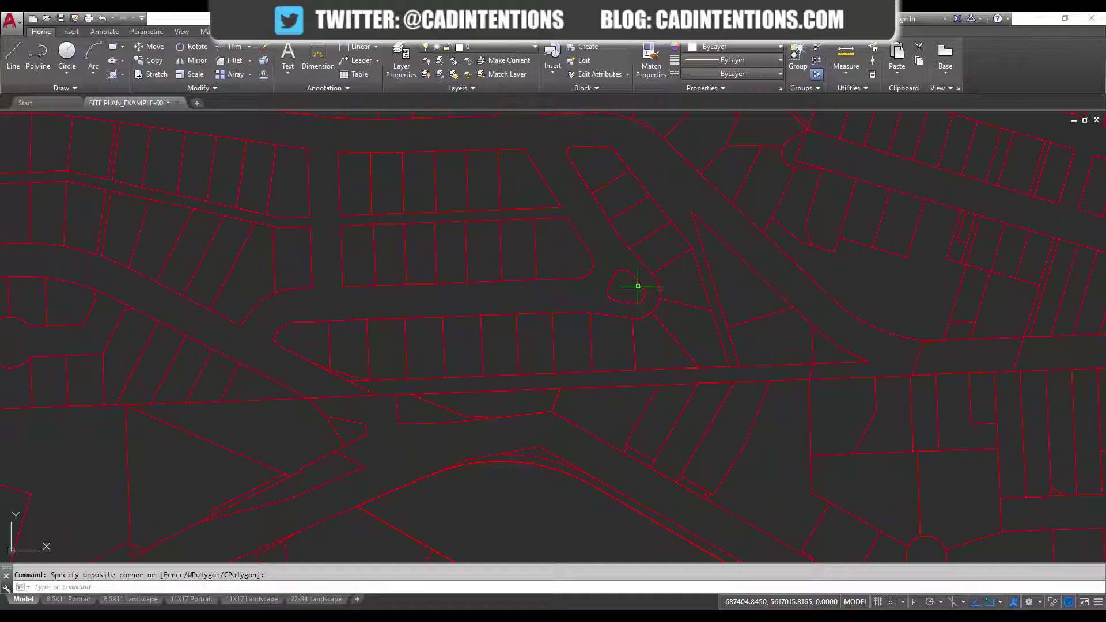
left_click(544, 291)
key("Escape")
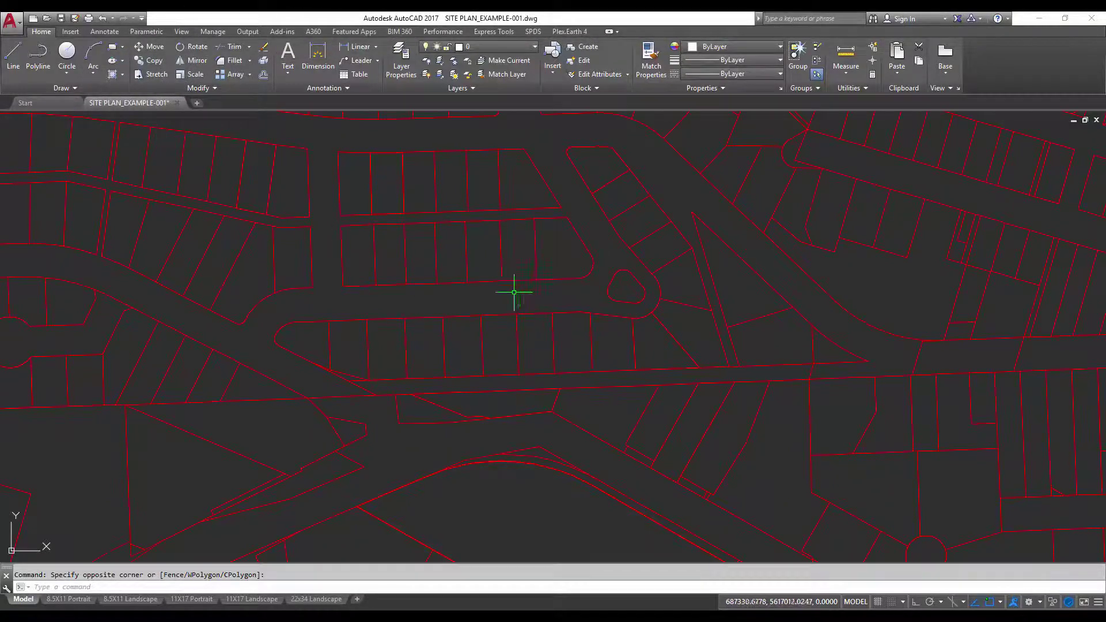
middle_click_drag(453, 291, 463, 286)
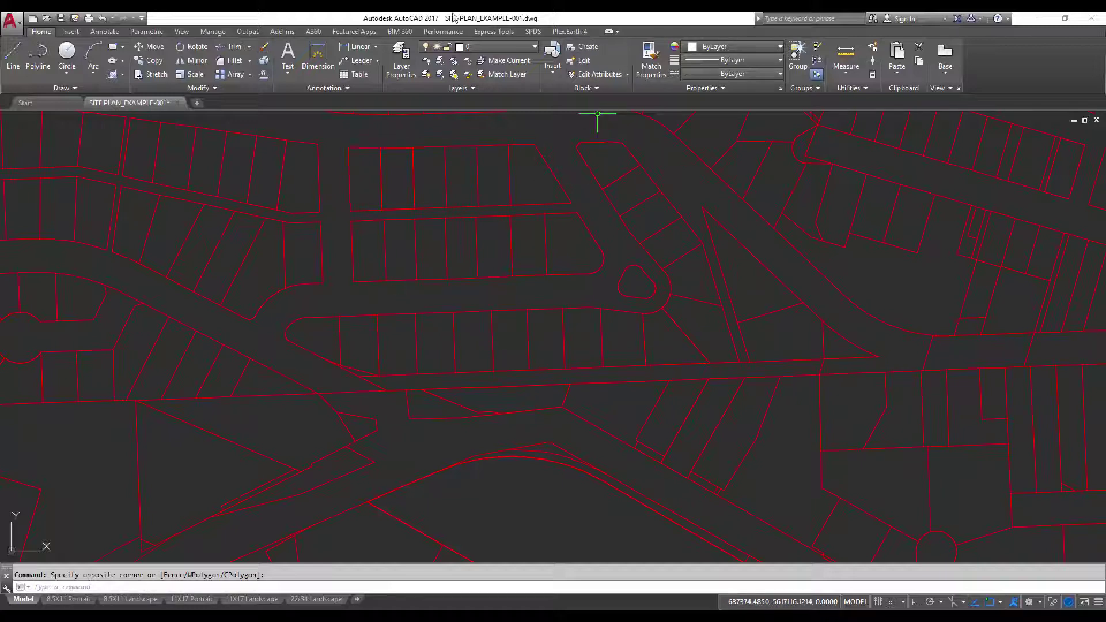
Step: Bring up the Plex.Earth 4 ribbon and frame the residential lots along the curving streets
left_click(584, 32)
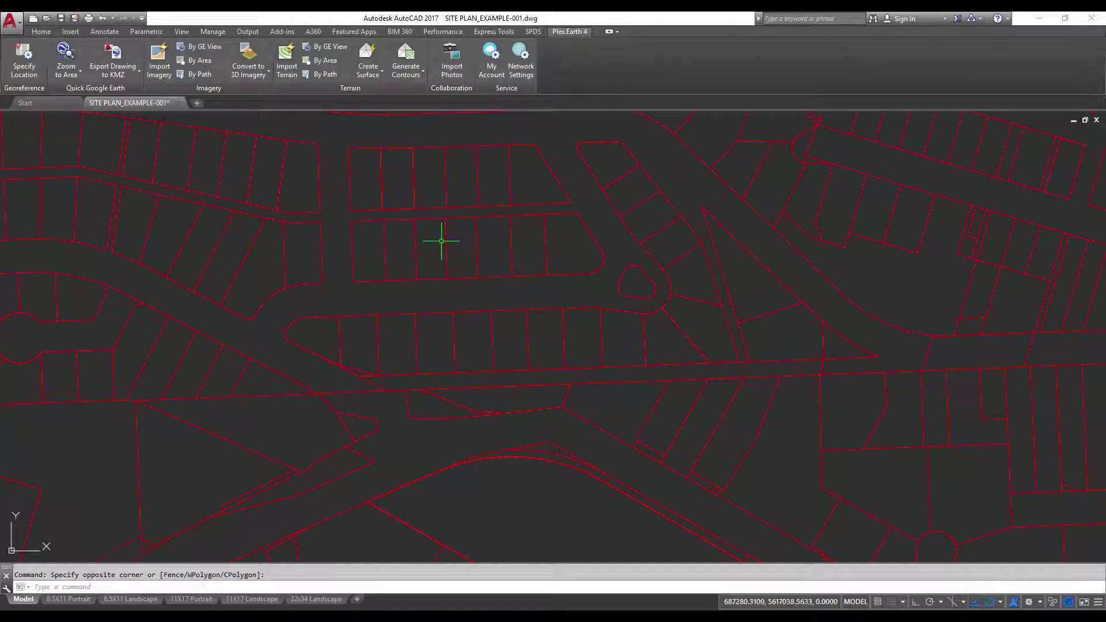
left_click(424, 124)
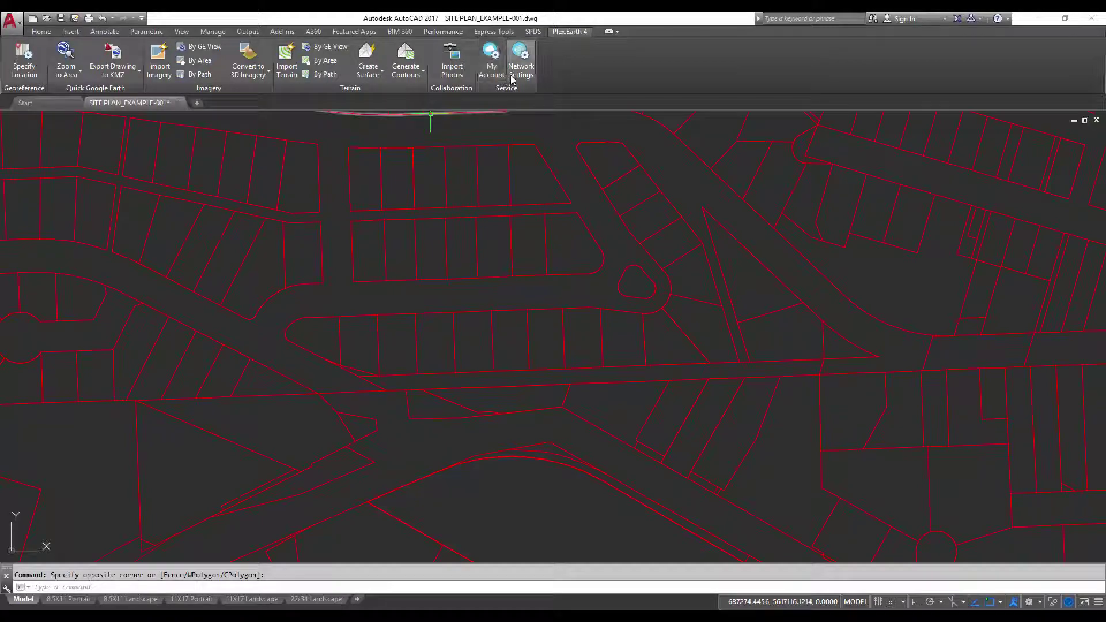
mouse_move(483, 118)
middle_mouse_down()
mouse_move(456, 128)
mouse_move(508, 165)
mouse_move(550, 177)
middle_mouse_up()
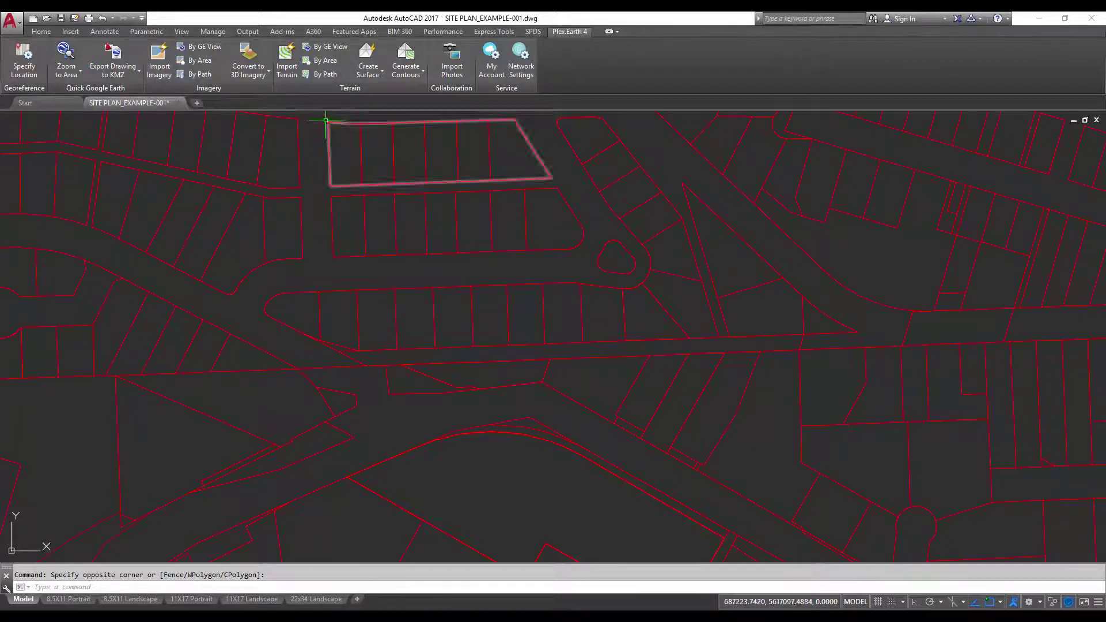
middle_click_drag(321, 138, 321, 152)
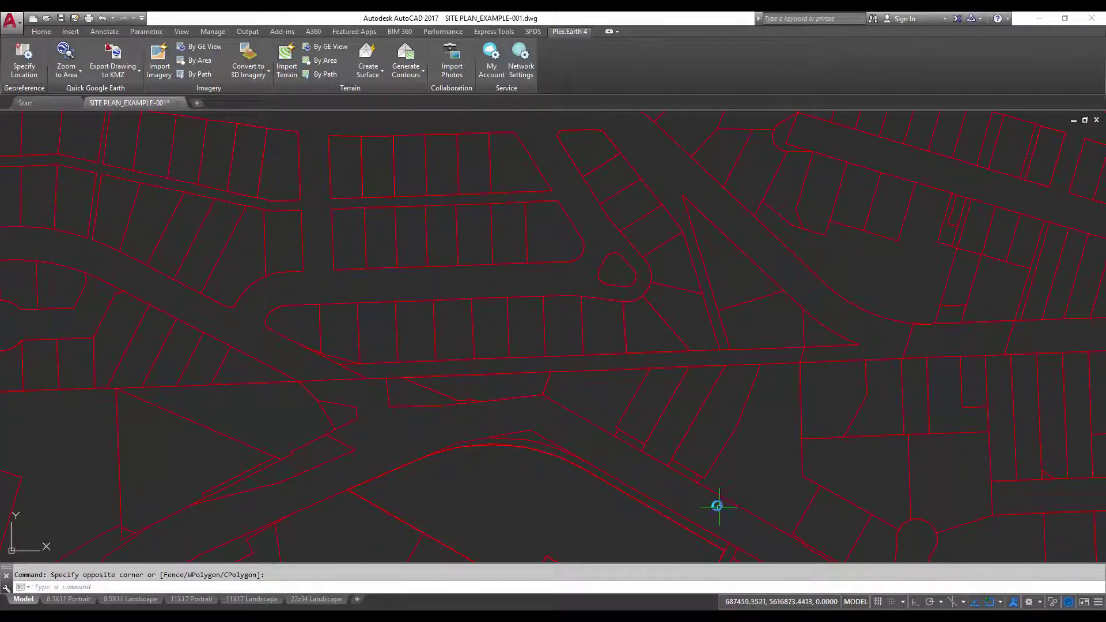
middle_click_drag(667, 429, 646, 414)
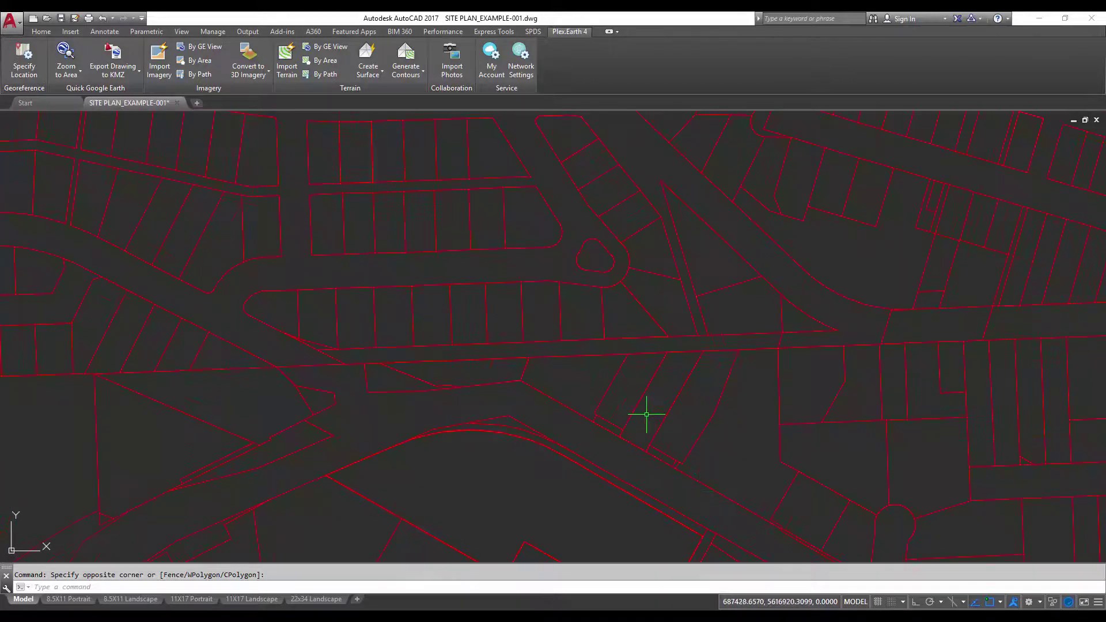
left_click(458, 403)
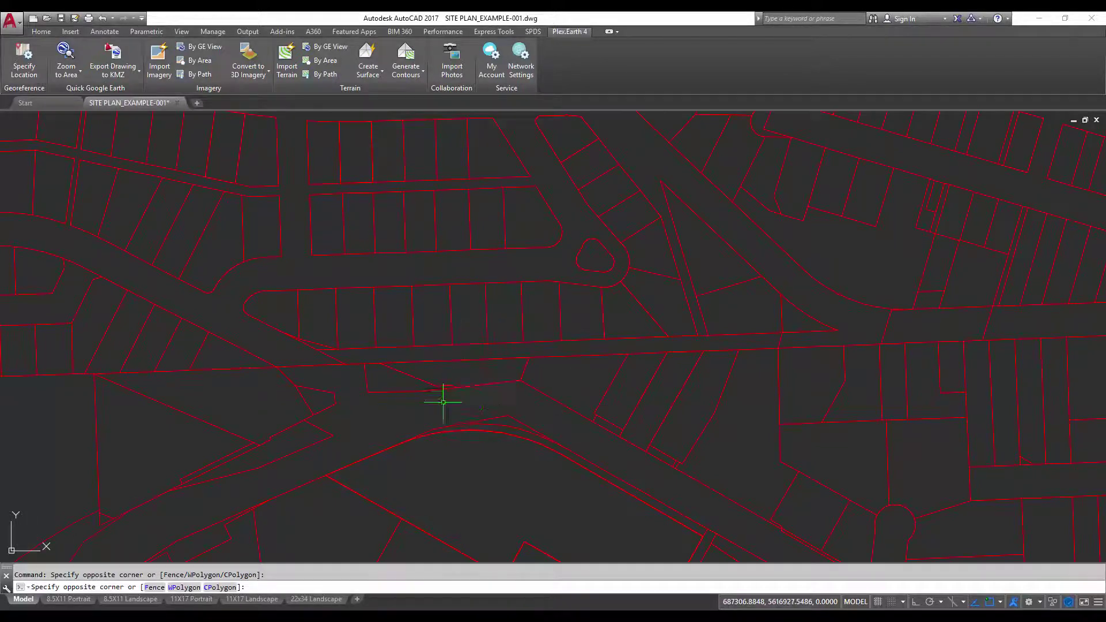
left_click(445, 395)
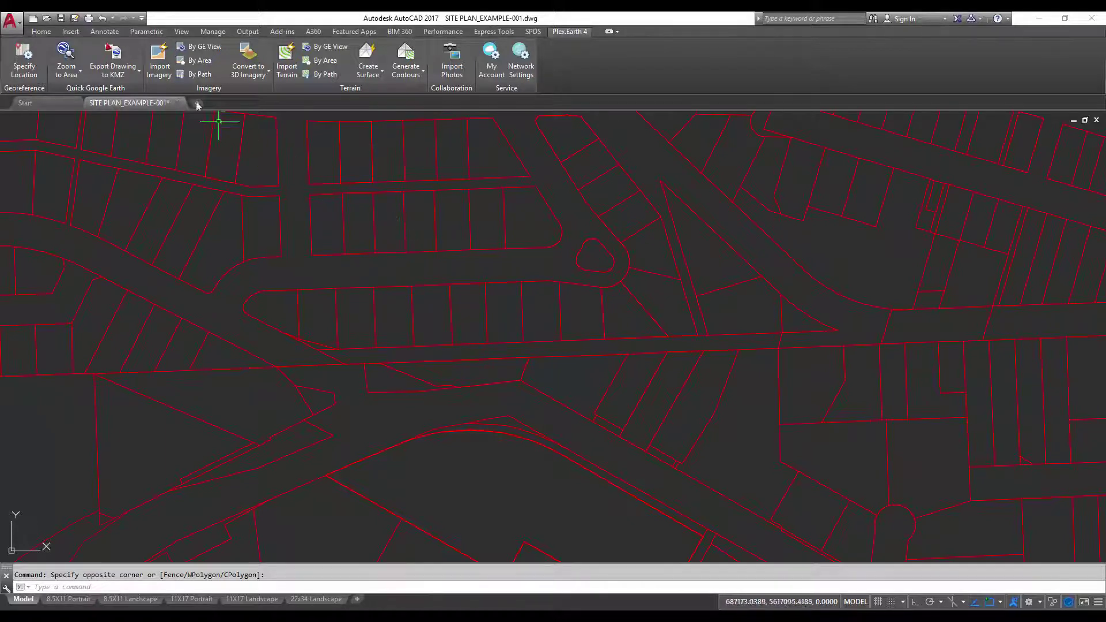
Step: Launch Plex.Earth Import Imagery with Google Earth at High quality and reposition its dialog
left_click(153, 60)
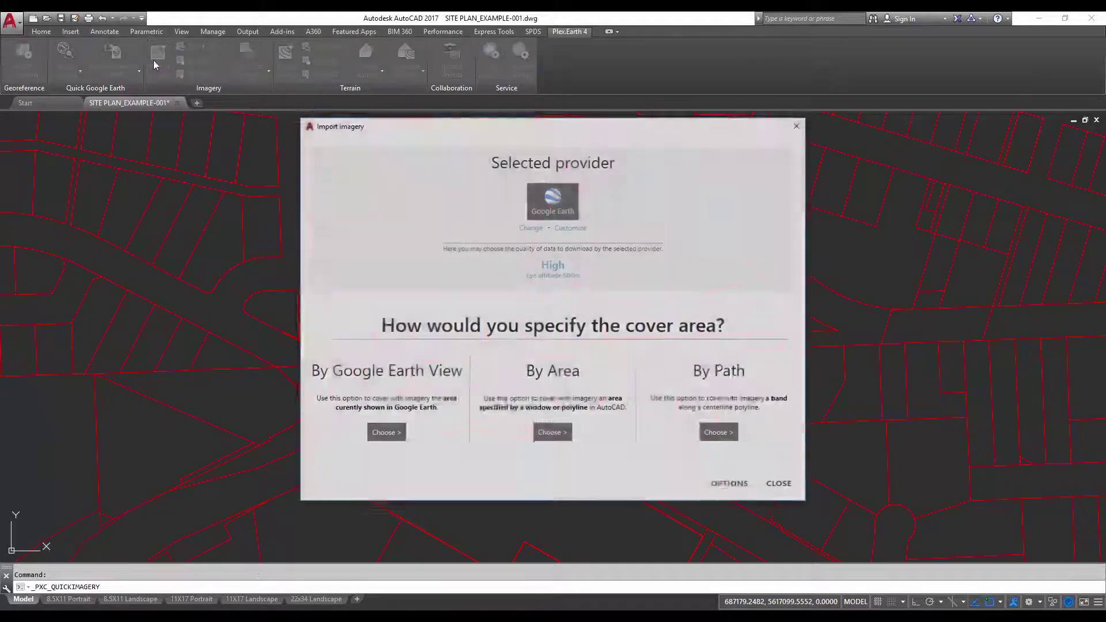
left_click_drag(420, 125, 397, 113)
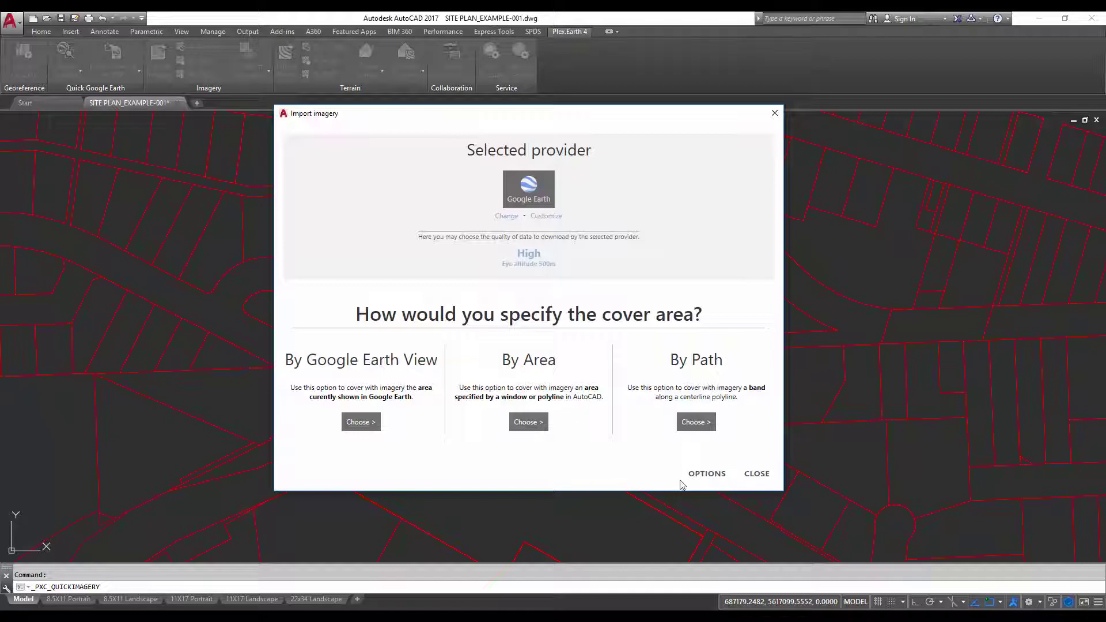
Step: Keep Auto-merge mosaics and Send images to the back enabled in Advanced imagery options, and save
left_click(699, 480)
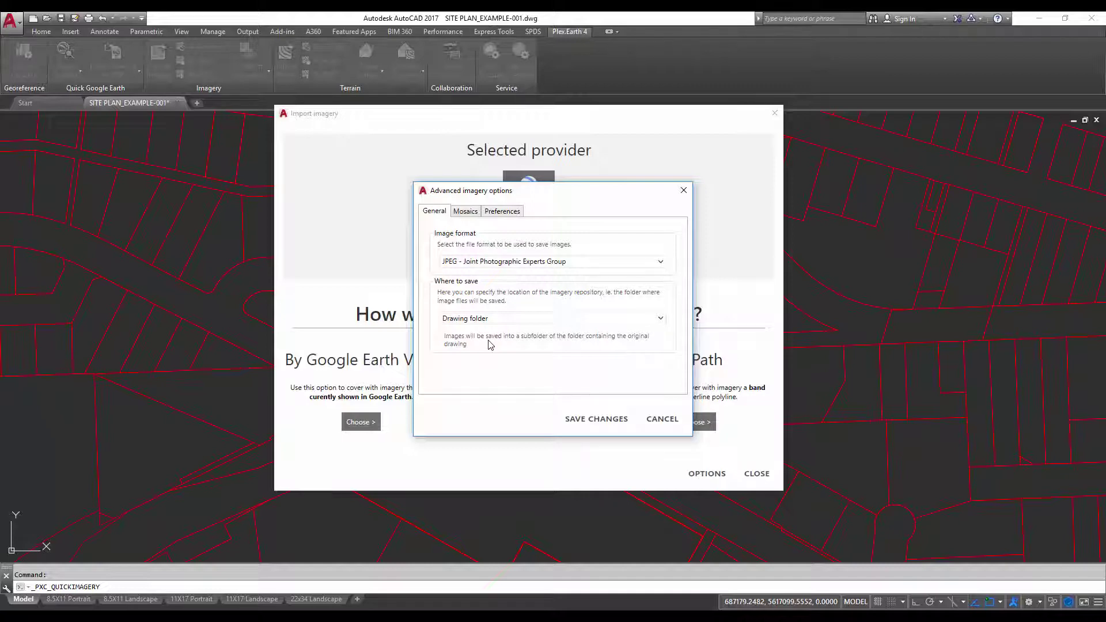
left_click(466, 212)
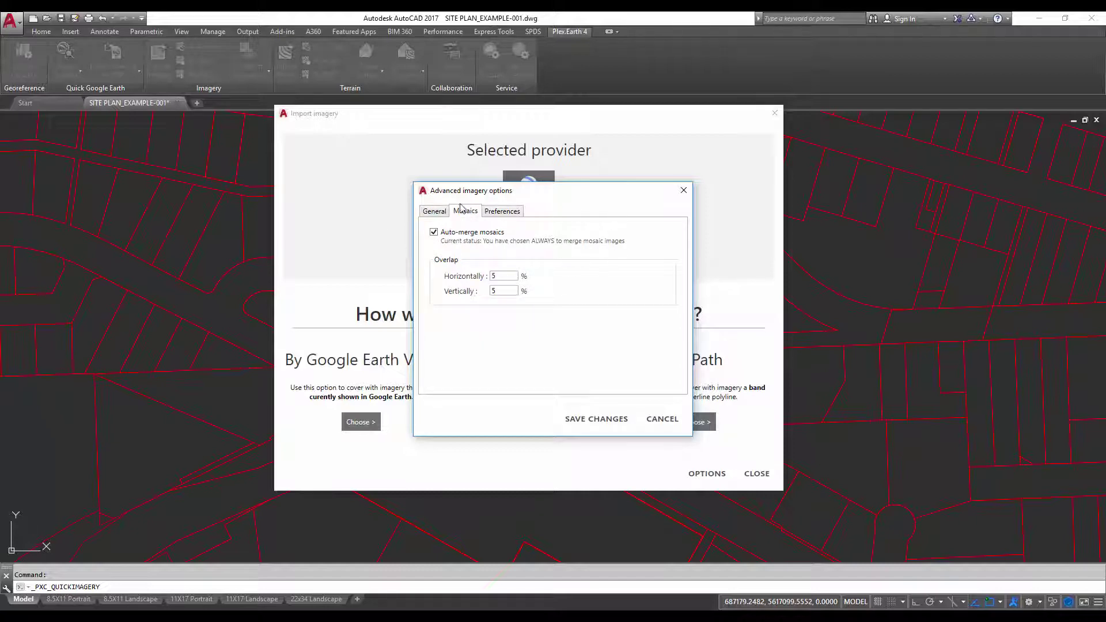
left_click(504, 213)
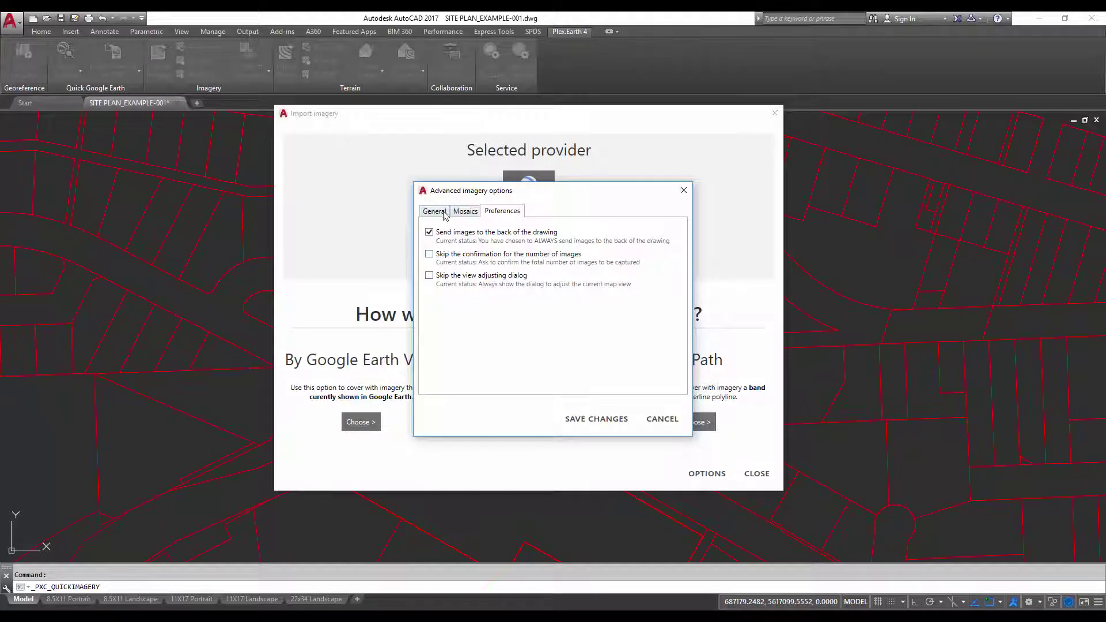
left_click(615, 419)
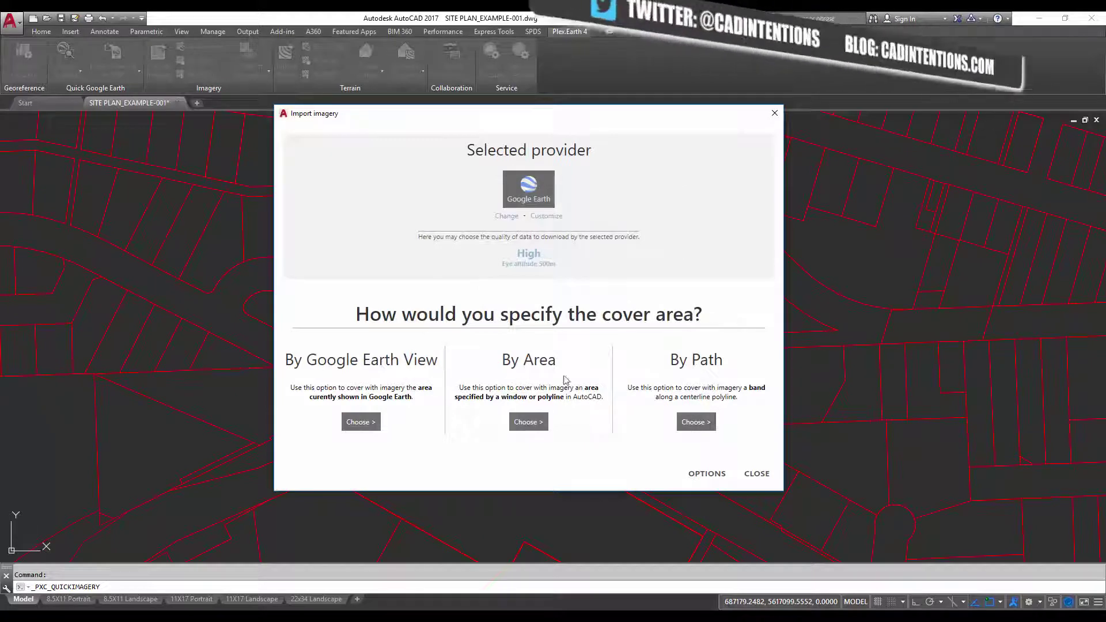
Step: With Osnap off, pick two corners for a By Area cover rectangle and approve its 4 tiles
left_click(529, 424)
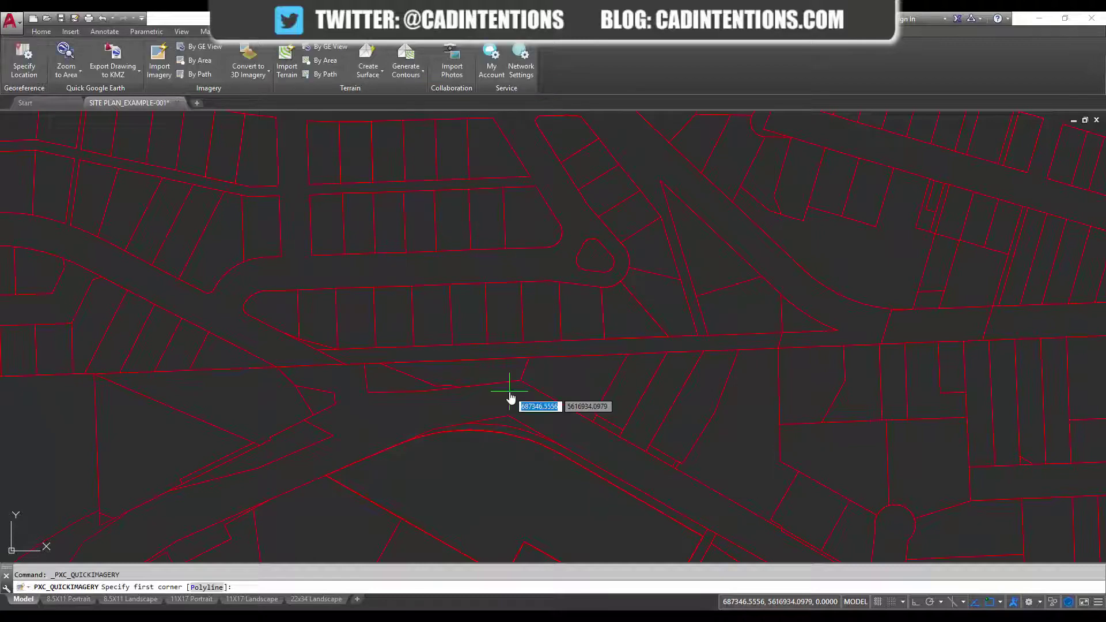
scroll(510, 397, "down", 3)
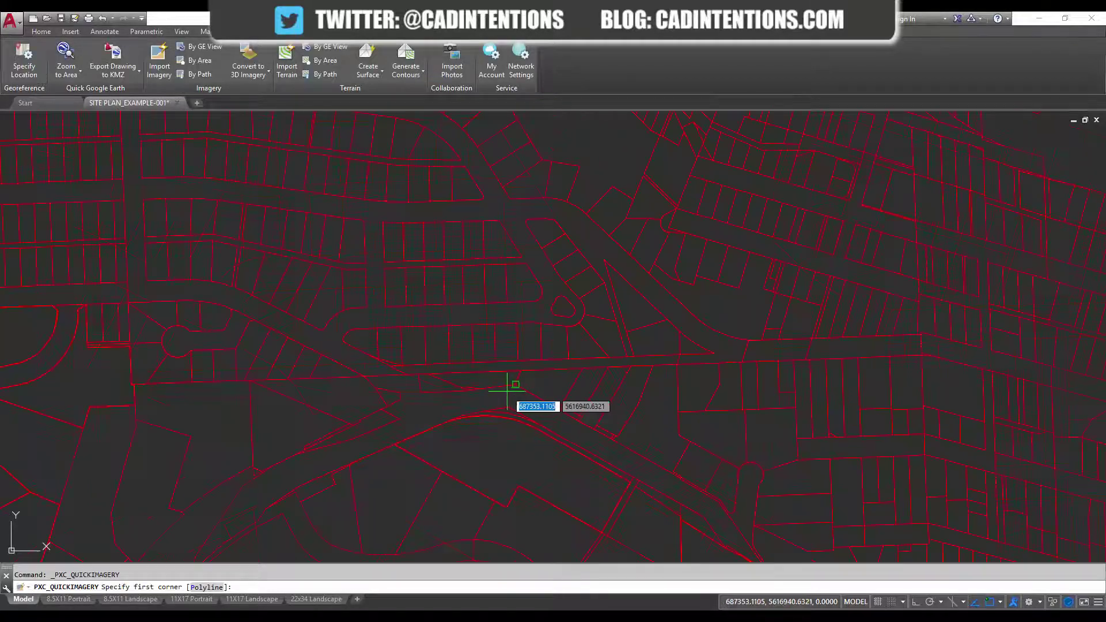
key("F3")
left_click(202, 188)
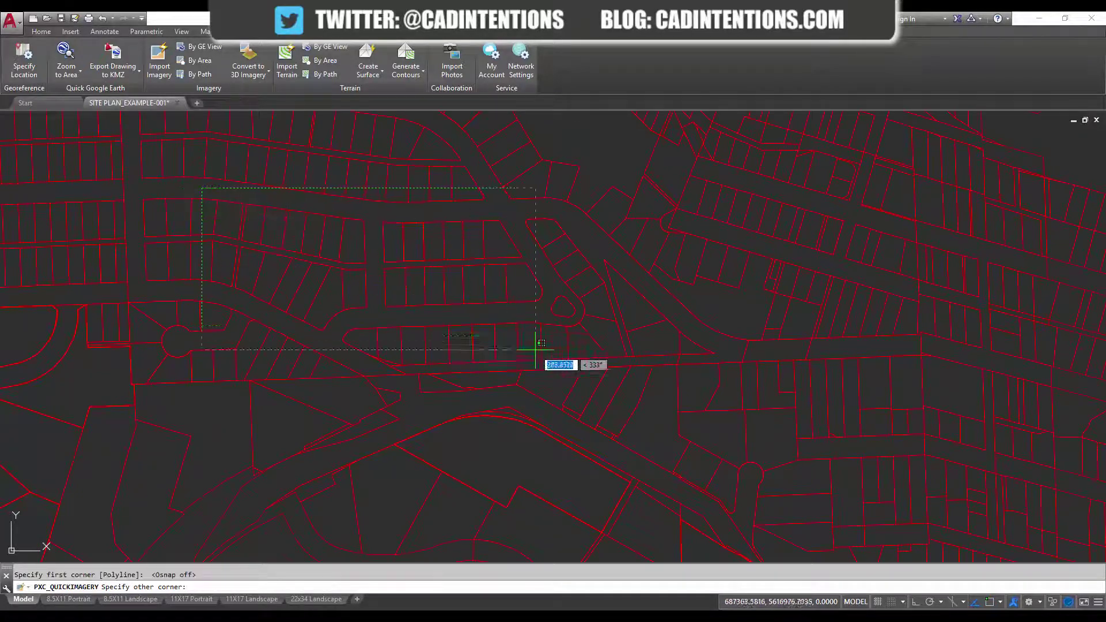
left_click(824, 533)
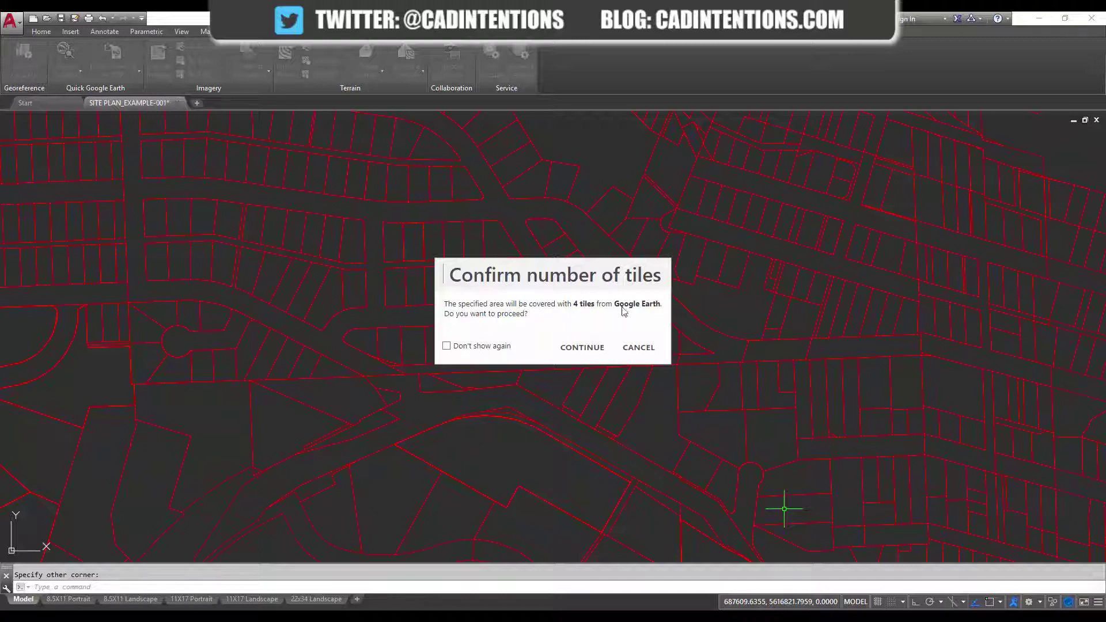
left_click(583, 347)
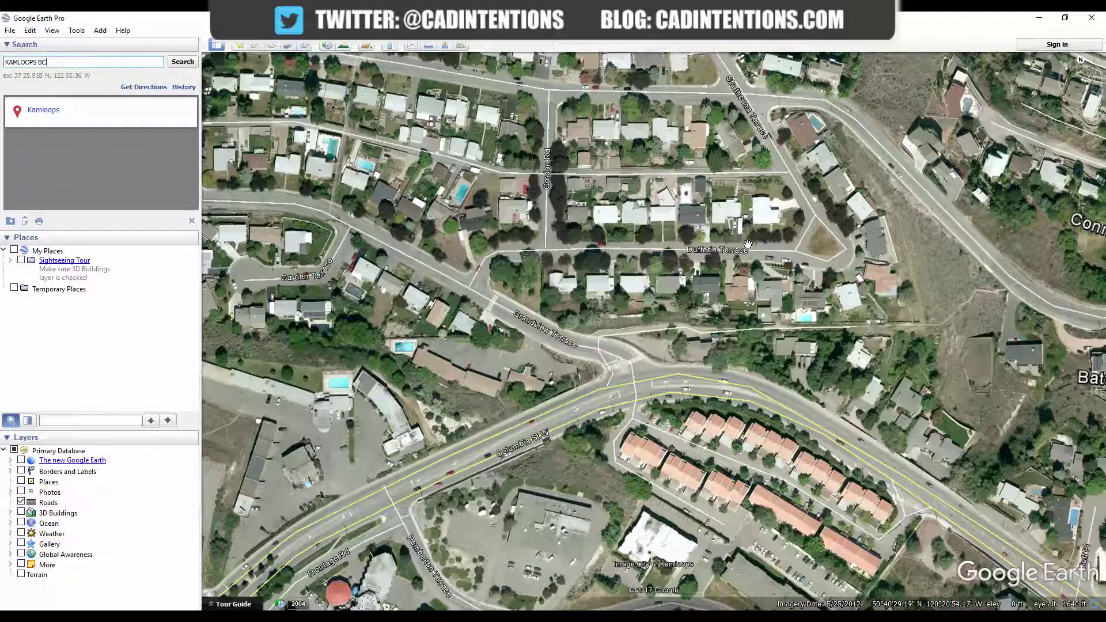
Step: Let Plex.Earth capture the Google Earth Pro tiles and place the merged image under the parcel lines
scroll(747, 244, "up", 3)
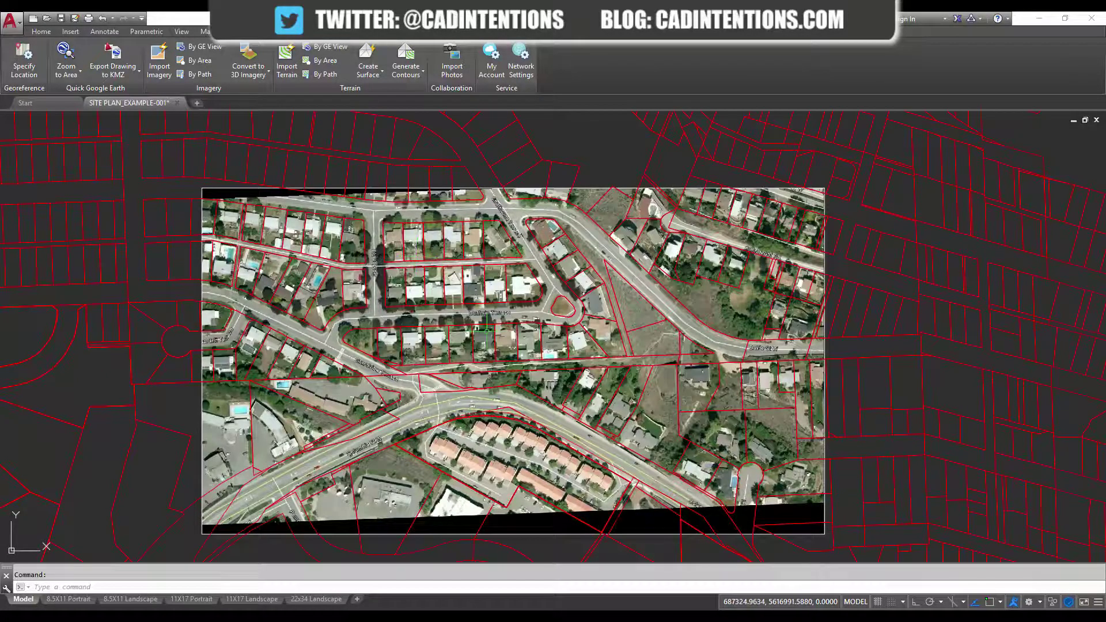
Step: Zoom in on Dufferin Terrace and pan across the image, checking red lot lines against houses and roads
scroll(487, 334, "up", 4)
middle_click_drag(545, 378, 559, 354)
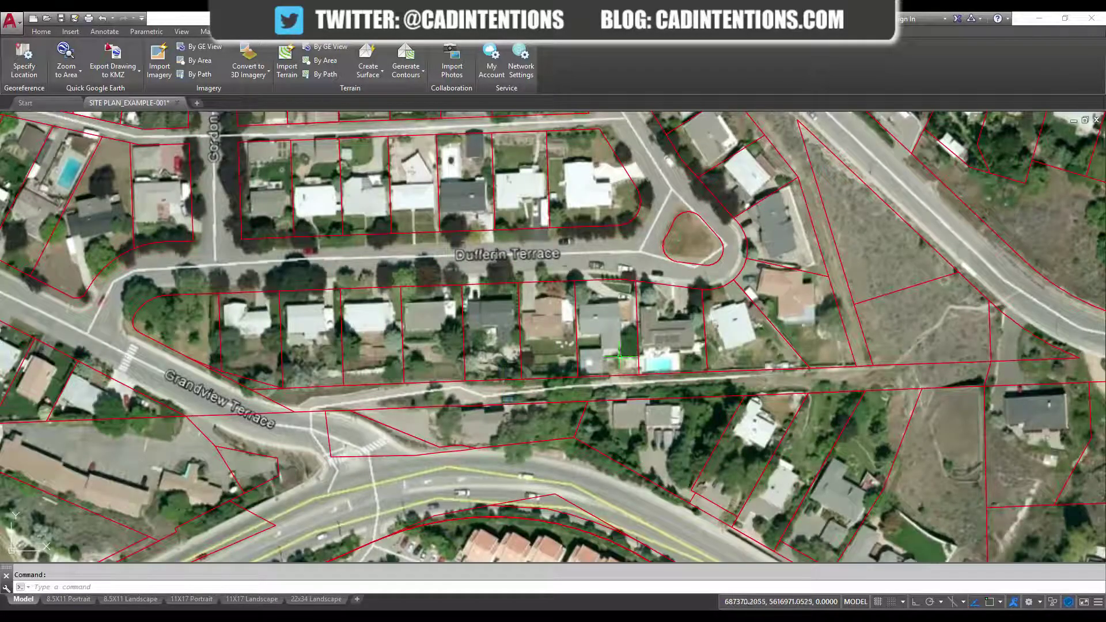
middle_click_drag(631, 343, 622, 345)
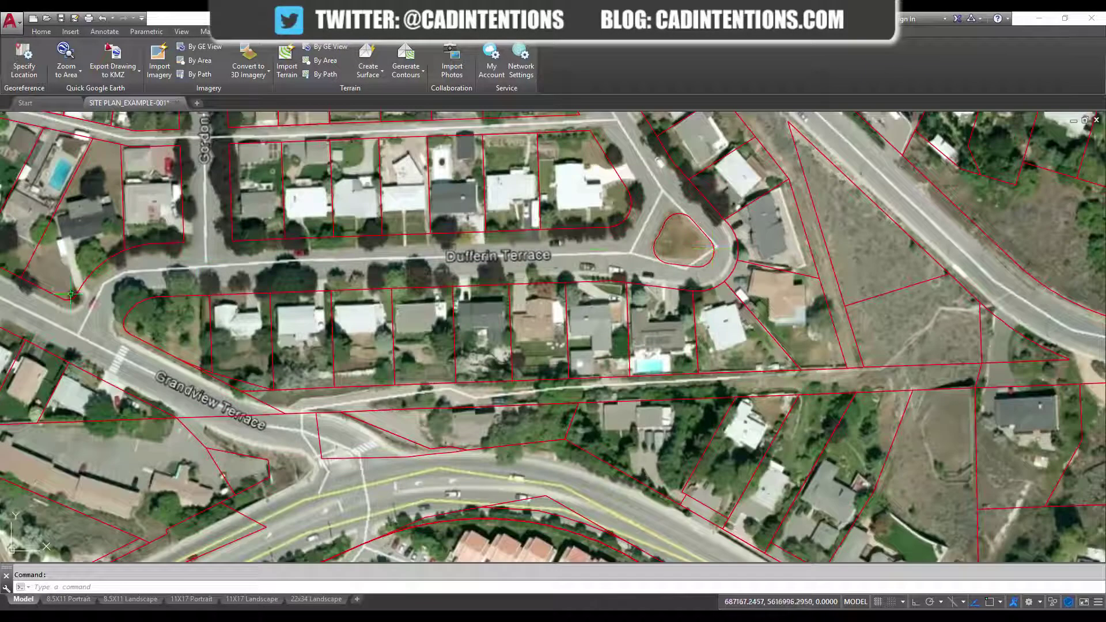
middle_click_drag(291, 452, 275, 408)
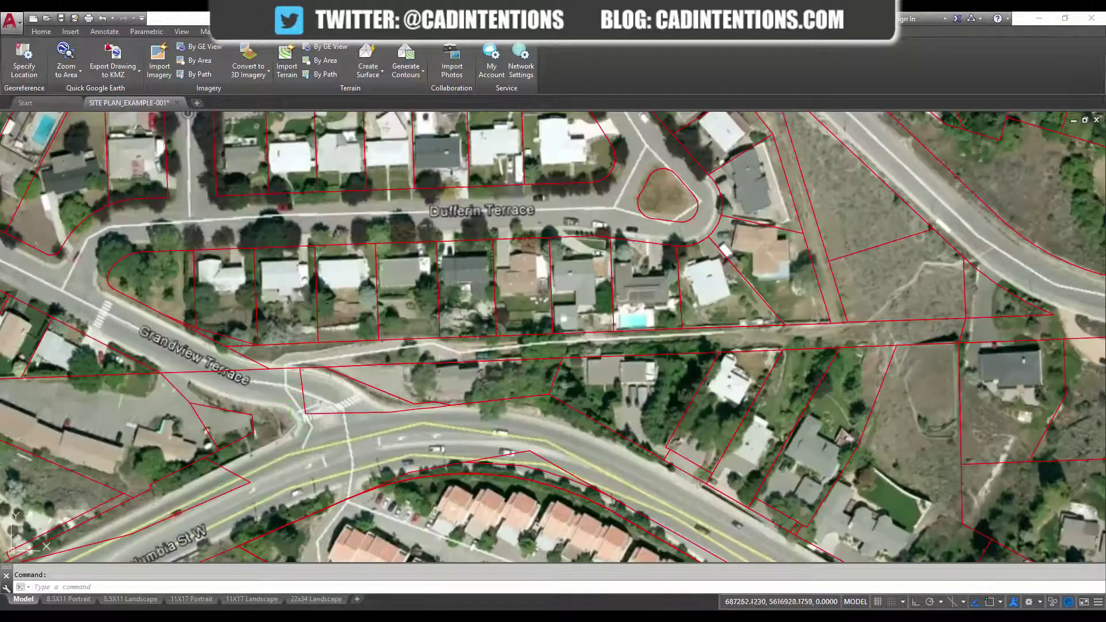
scroll(458, 439, "down", 4)
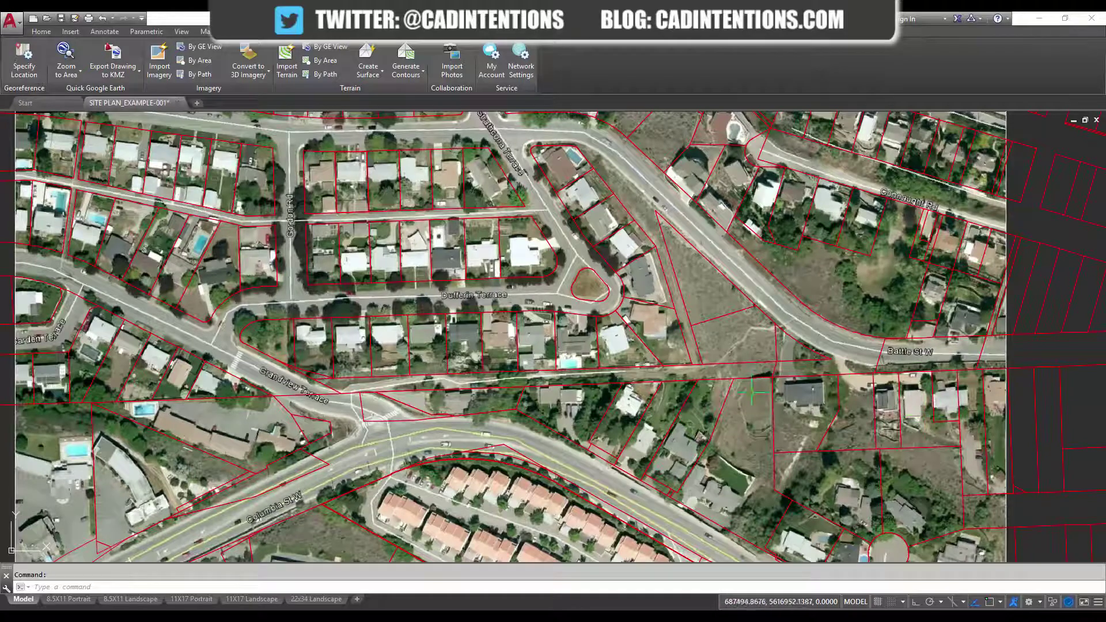
middle_click_drag(610, 189, 618, 222)
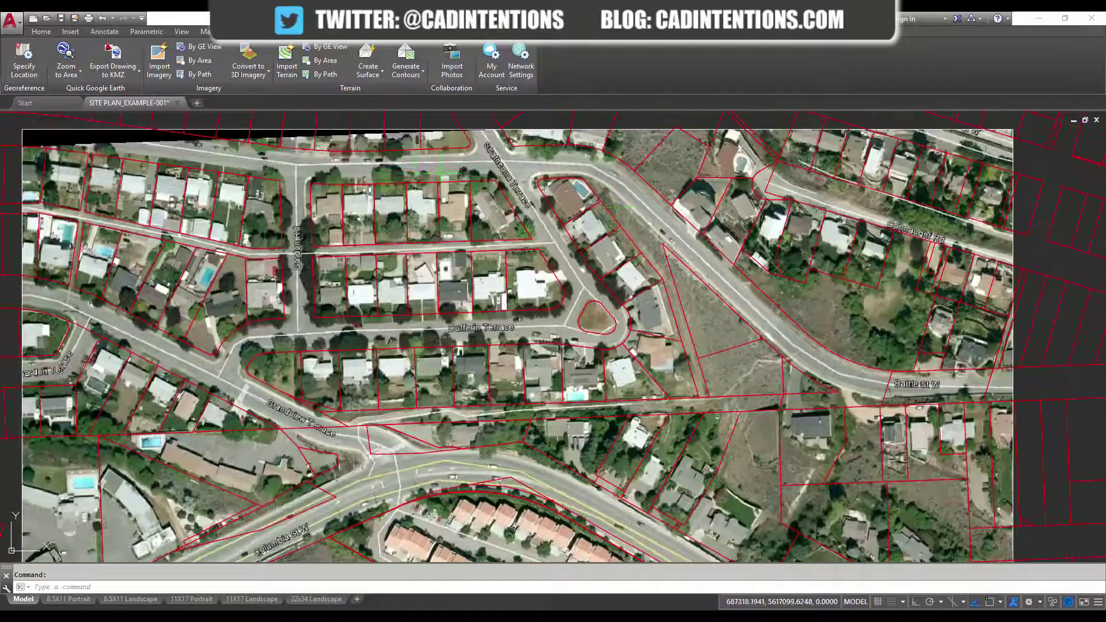
middle_click_drag(368, 278, 356, 252)
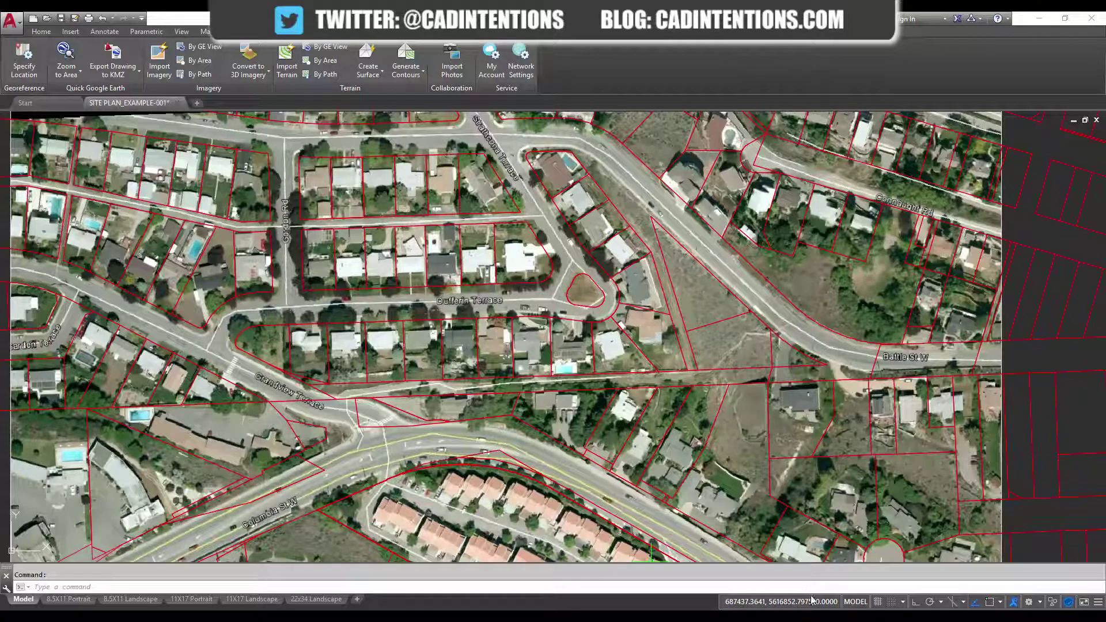
middle_click_drag(1051, 437, 993, 370)
left_click(992, 370)
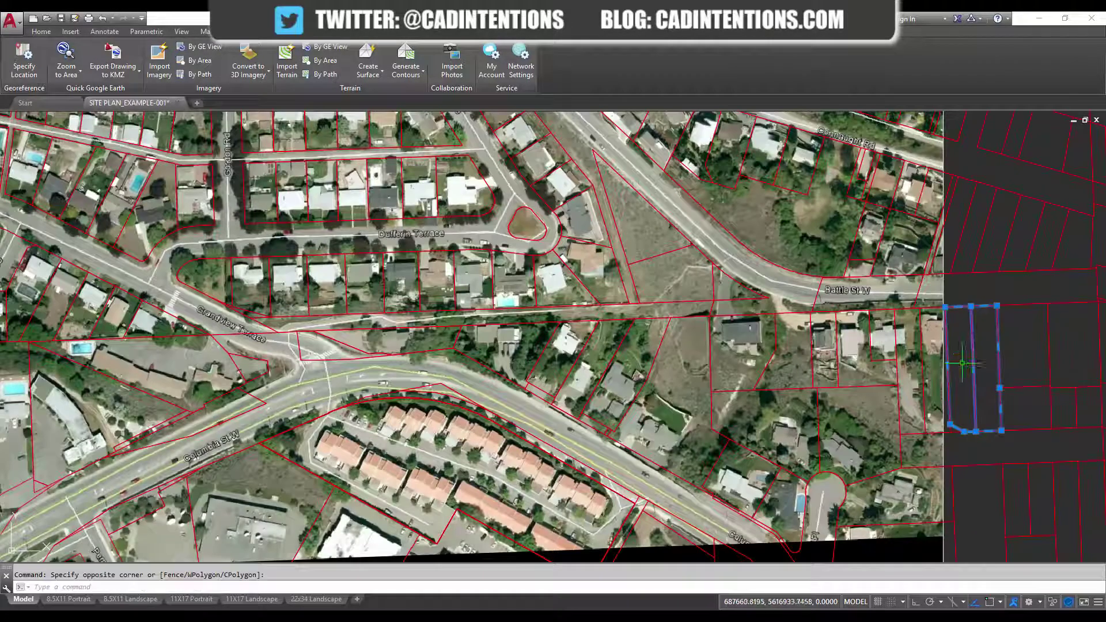
key("Escape")
middle_click_drag(512, 258, 542, 286)
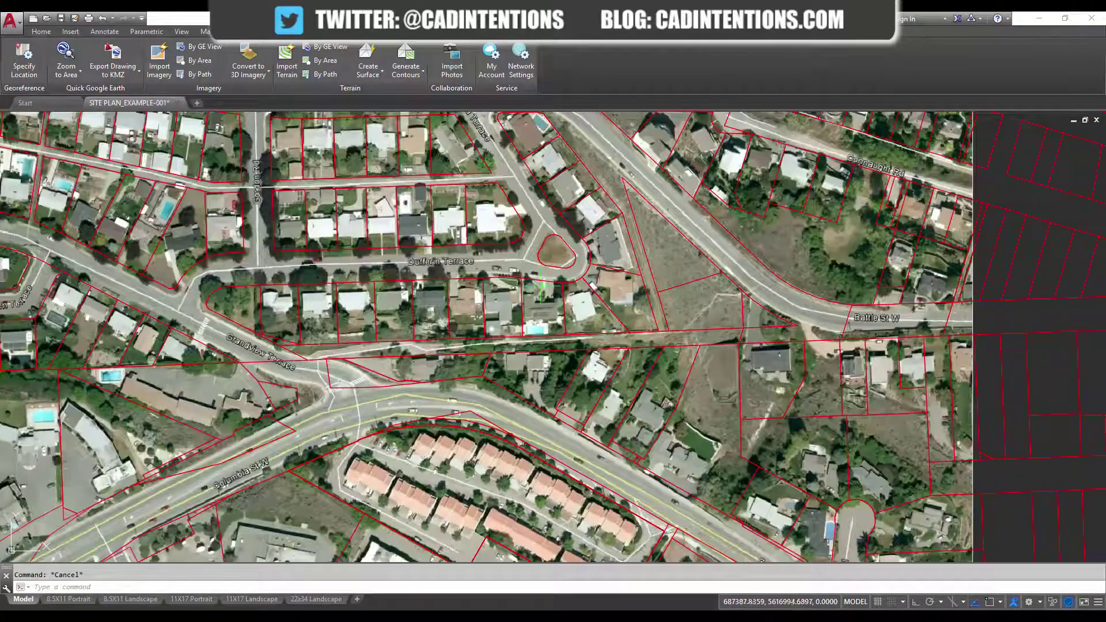